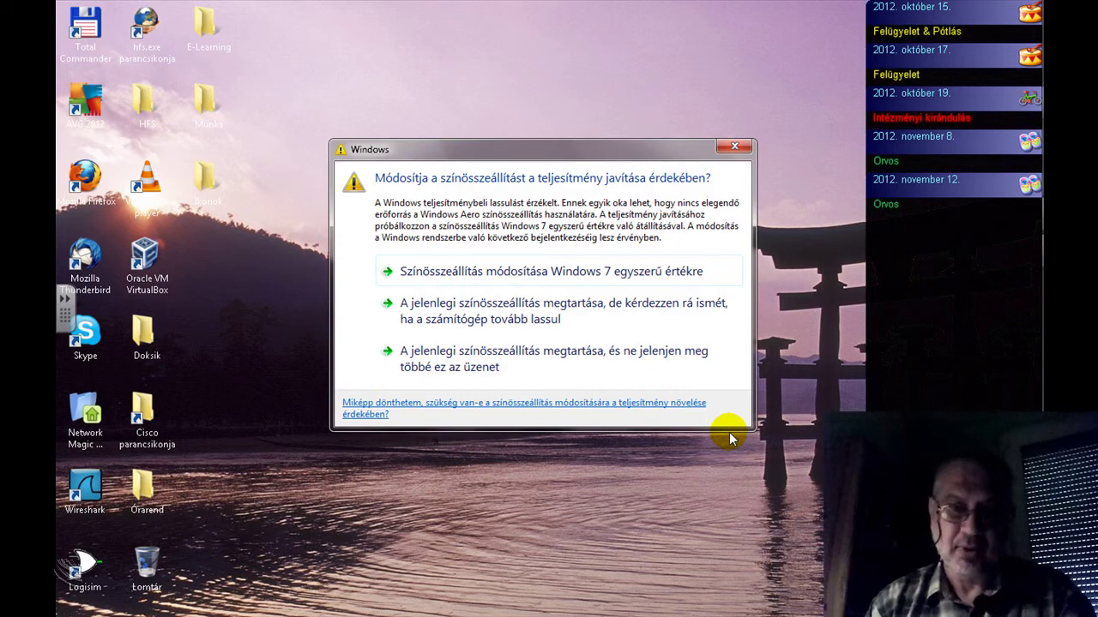
# Switch Windows 7 to the Windows 7 Basic colour scheme from the performance warning
pyautogui.click(581, 276)
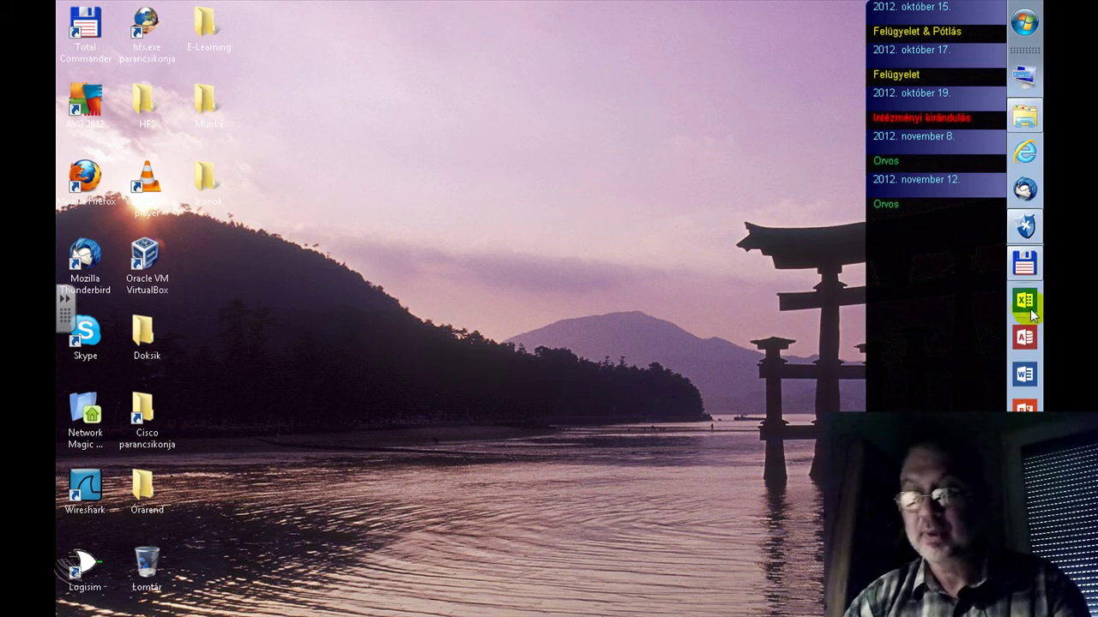
# Launch Excel 2013 Preview, start online activation, then cancel the wizard so activation continues in the background
pyautogui.click(1027, 305)
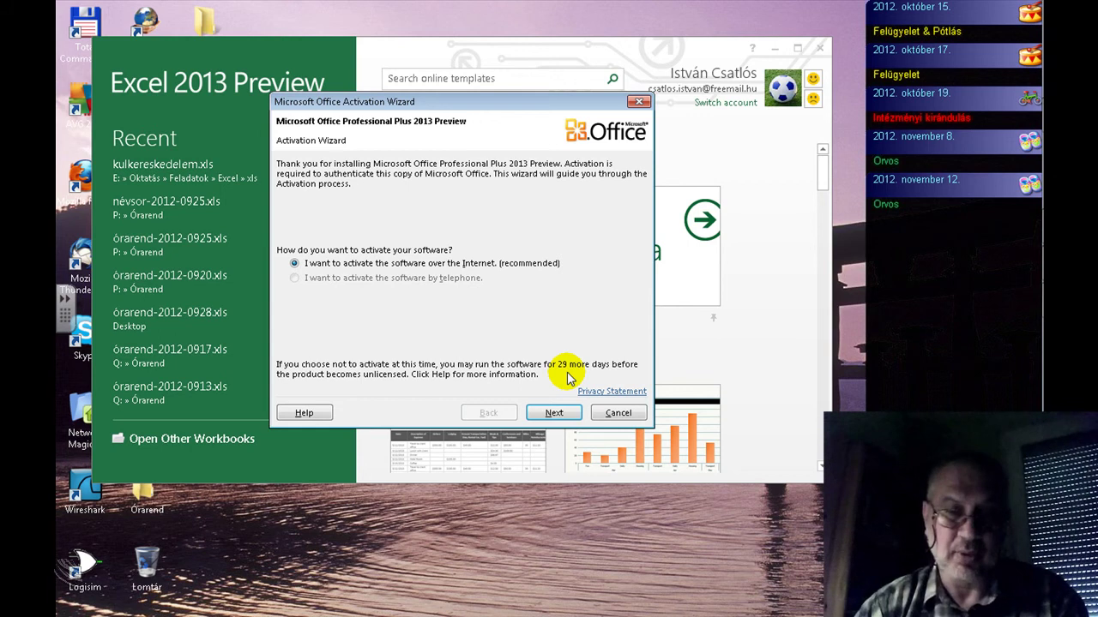
pyautogui.click(552, 414)
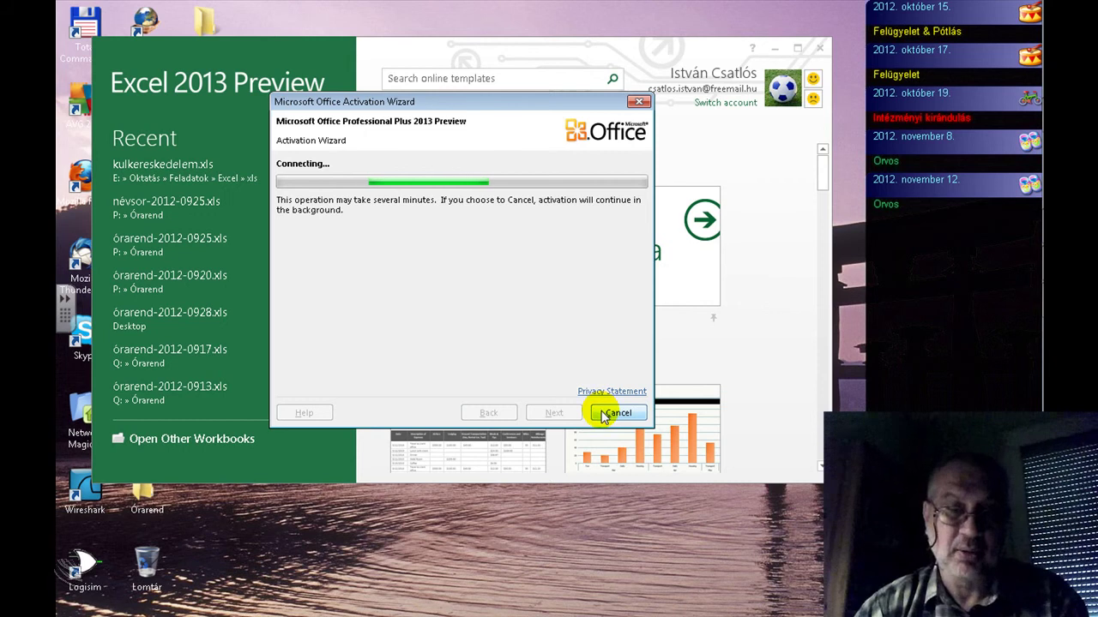
pyautogui.click(603, 415)
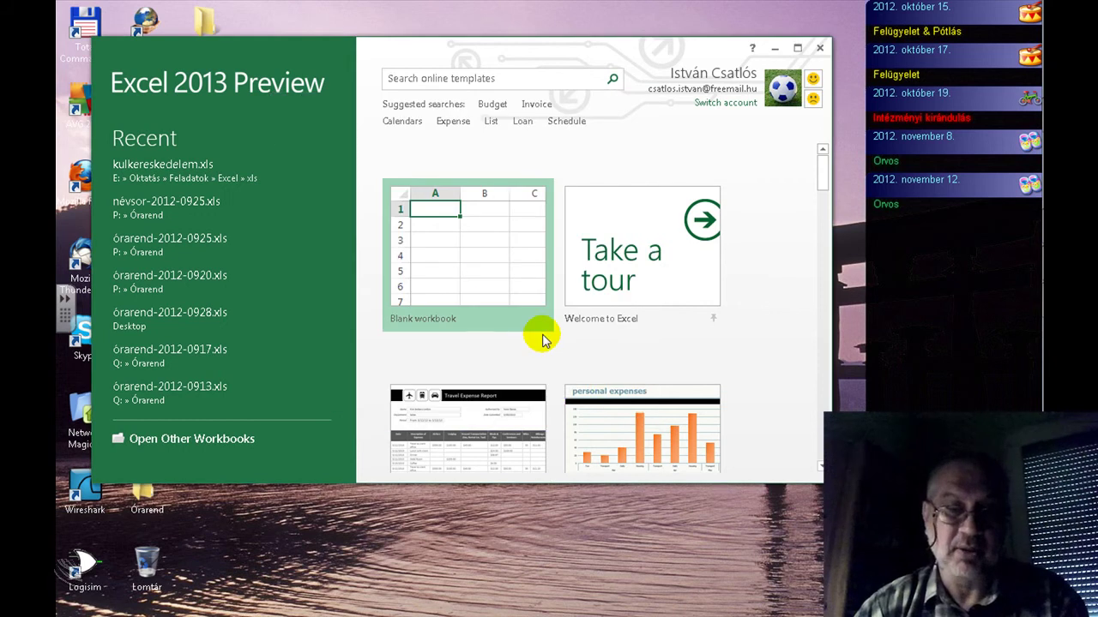
# Create a new blank workbook (Book1) and maximize the Excel window
pyautogui.click(482, 262)
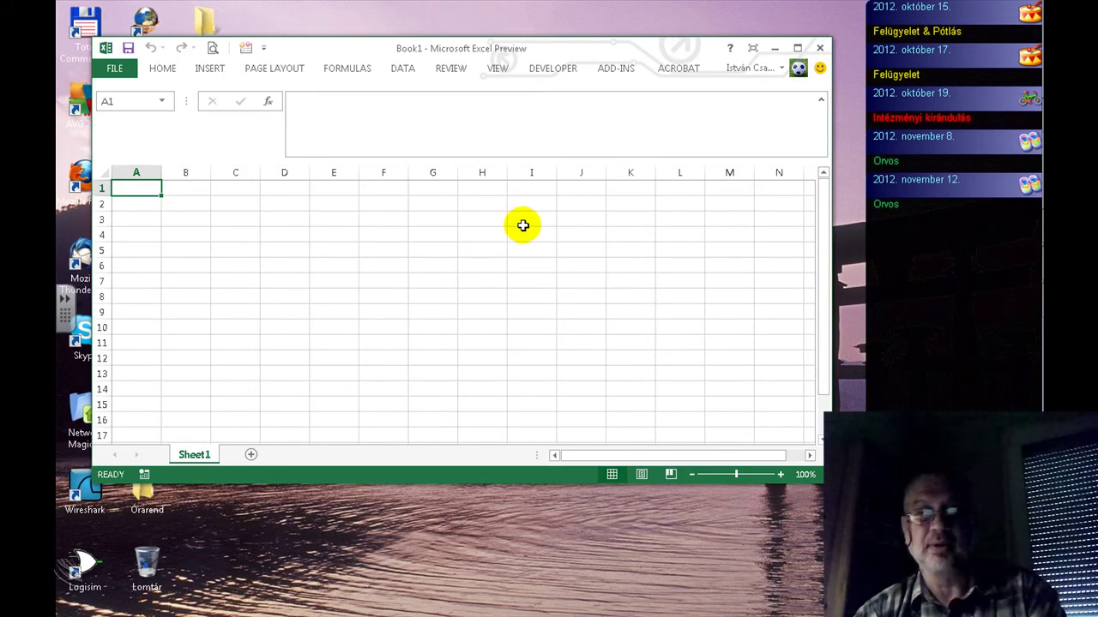
pyautogui.click(797, 50)
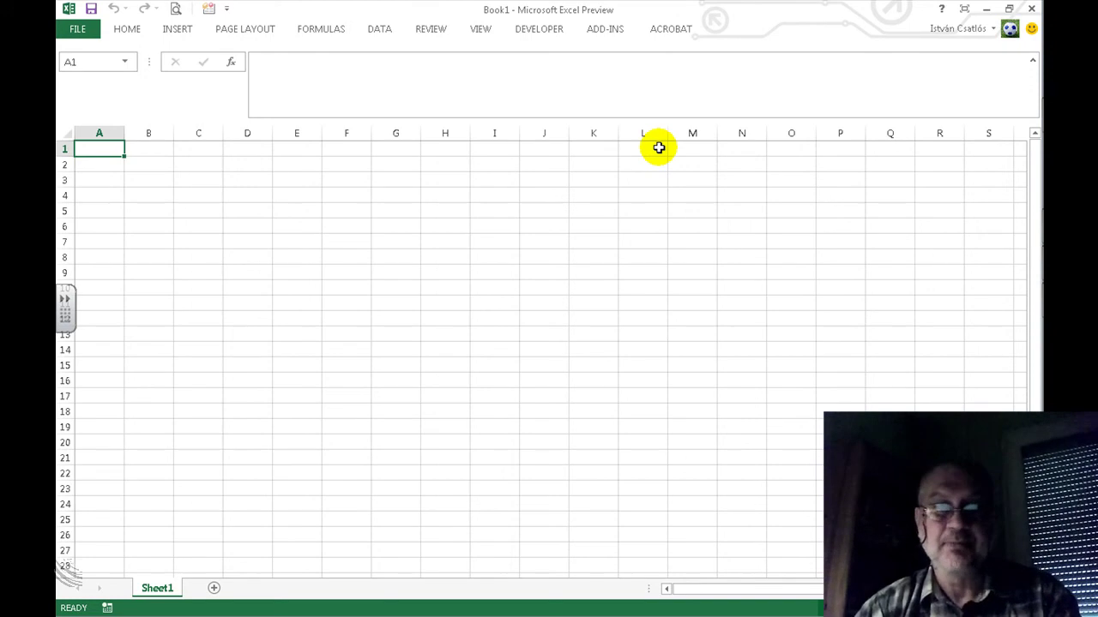
# Show the ADD-INS tab and look through the Contribute publishing options list
pyautogui.click(613, 34)
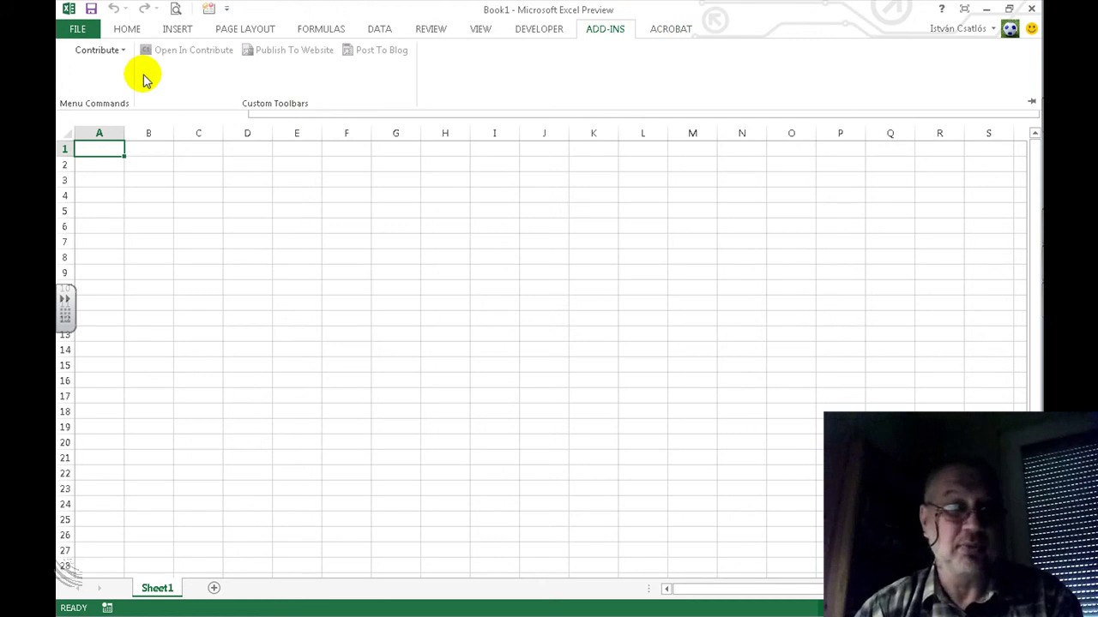
pyautogui.click(122, 52)
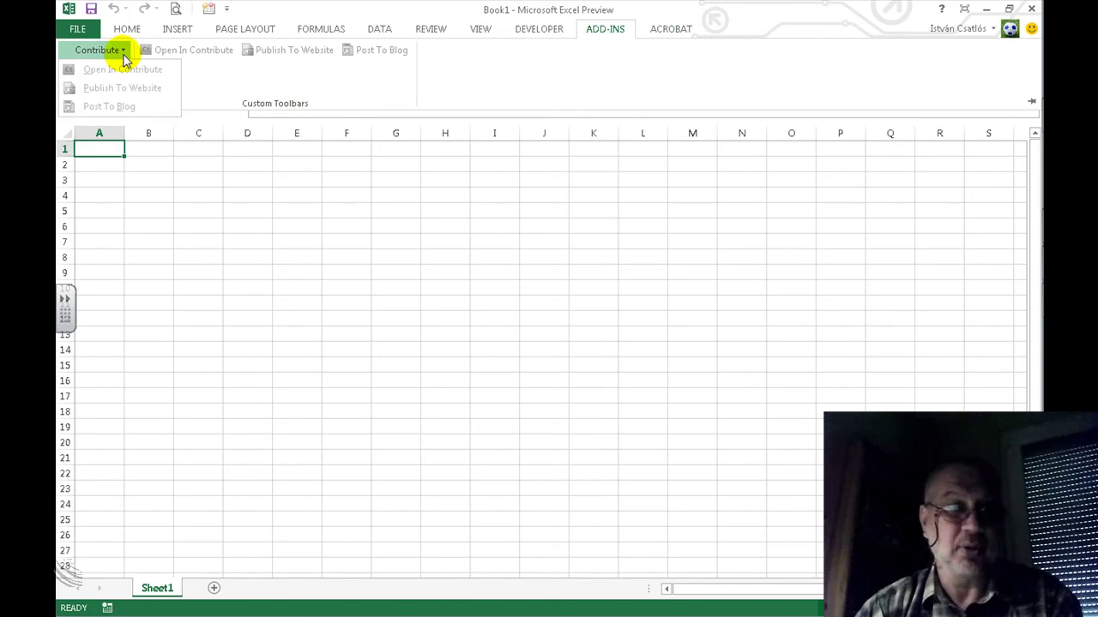
pyautogui.click(123, 53)
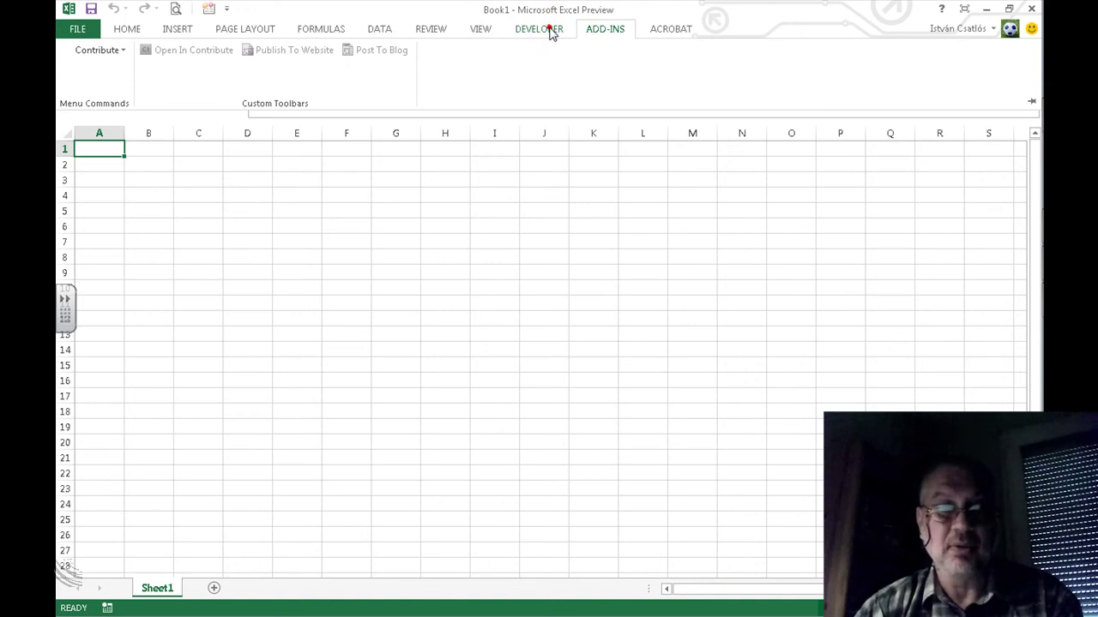
# Look over the DEVELOPER tab's macro tools, then bring up the ACROBAT PDF commands
pyautogui.click(551, 33)
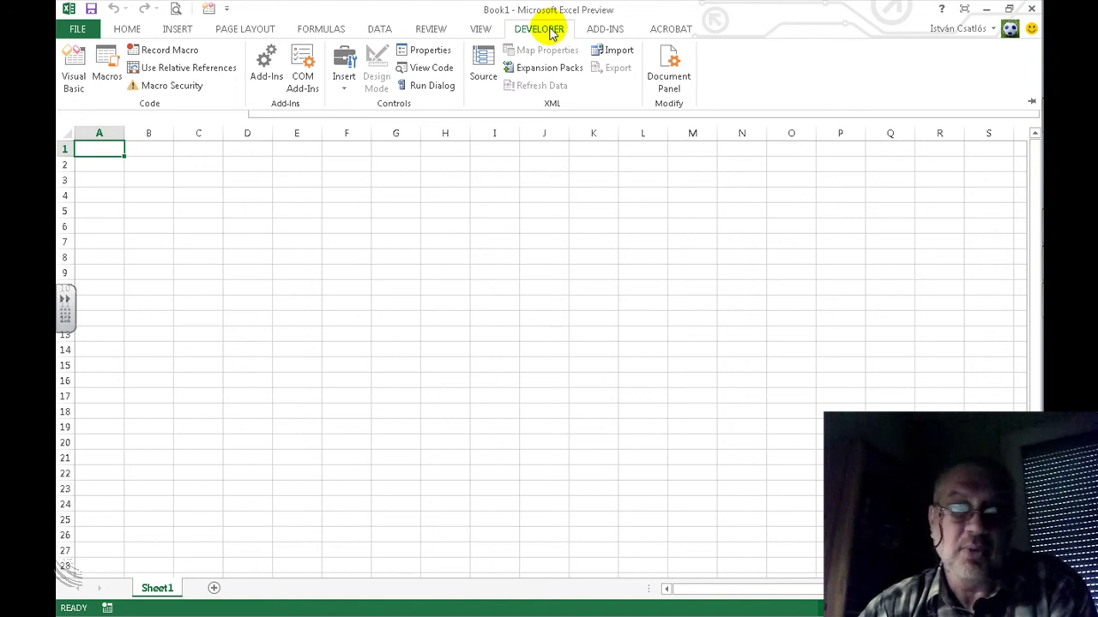
pyautogui.click(670, 31)
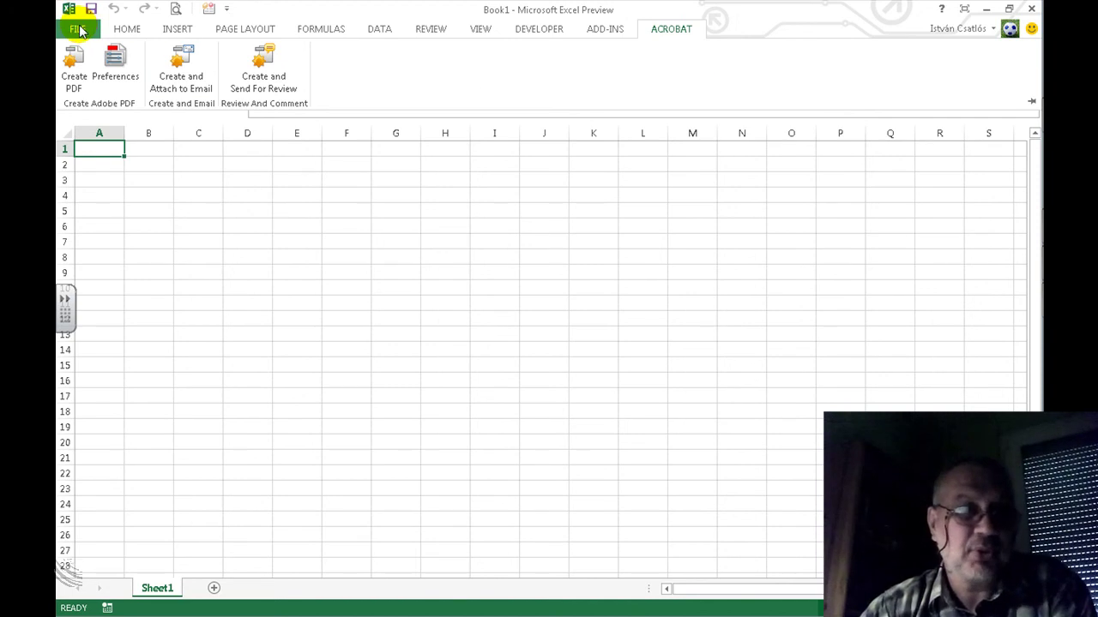
# Open the Excel Options dialog from the FILE backstage view
pyautogui.click(80, 30)
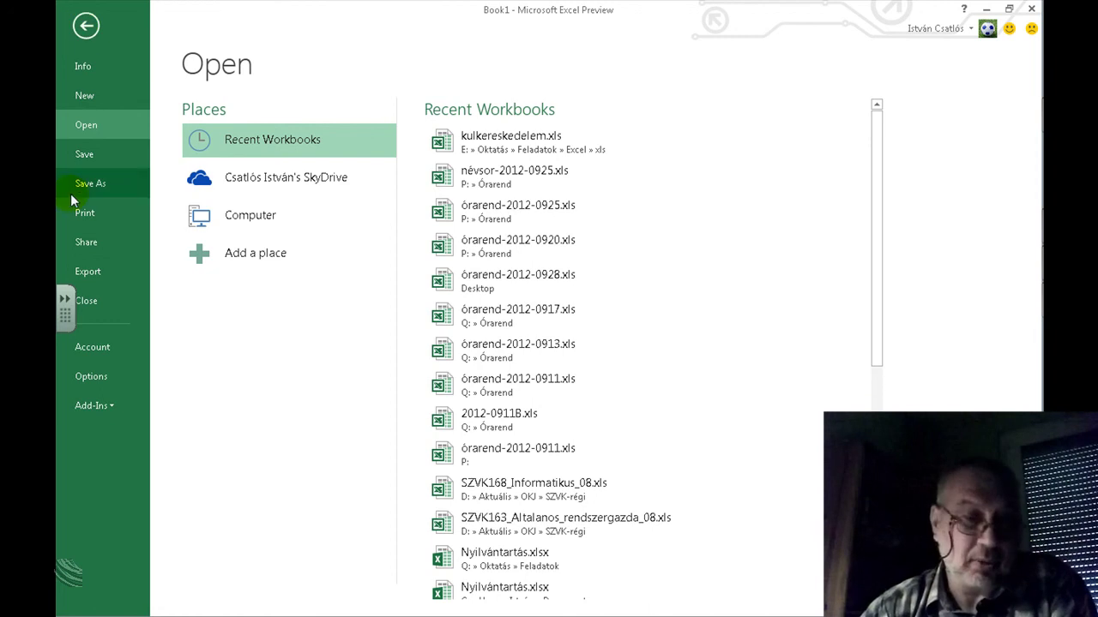
pyautogui.click(91, 376)
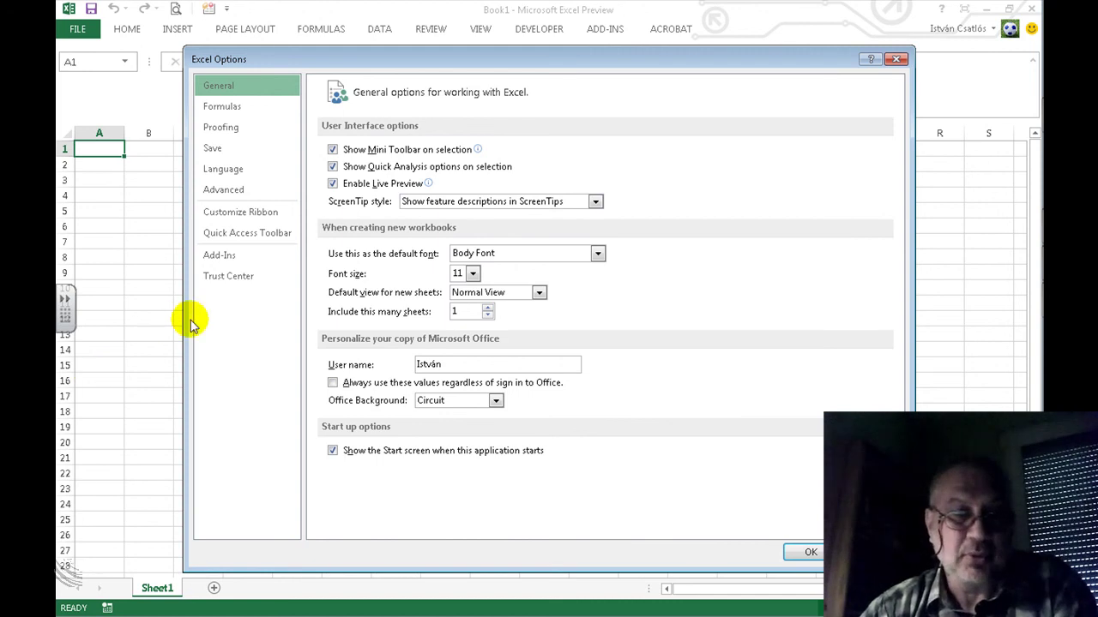
pyautogui.click(224, 281)
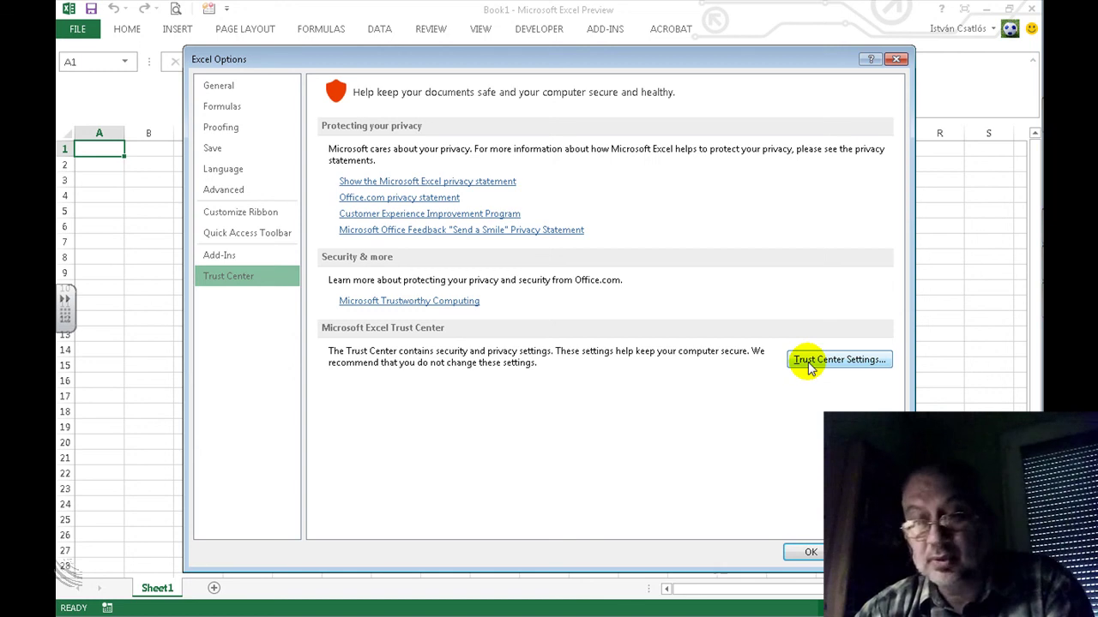
# In Trust Center Macro Settings, enable all macros and trust access to the VBA project object model
pyautogui.click(812, 367)
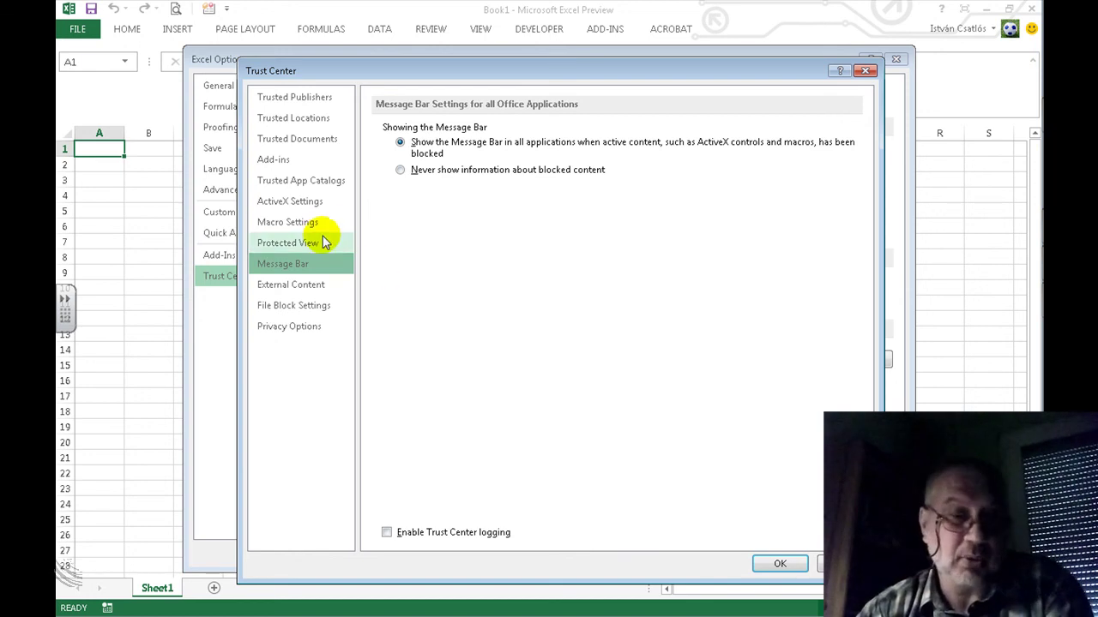
pyautogui.click(312, 230)
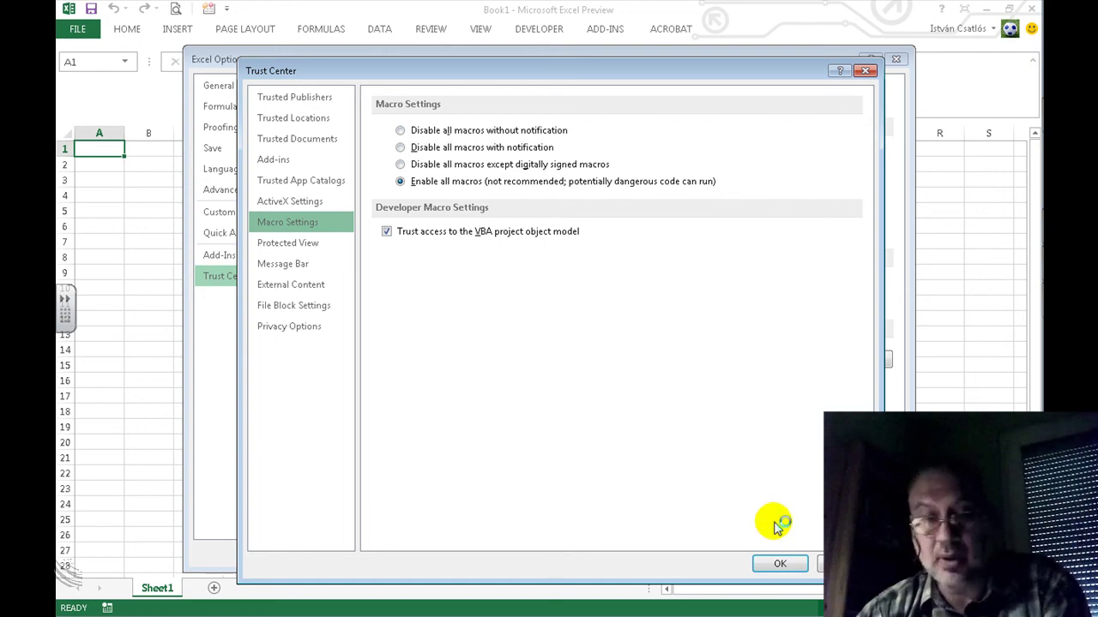
pyautogui.click(781, 564)
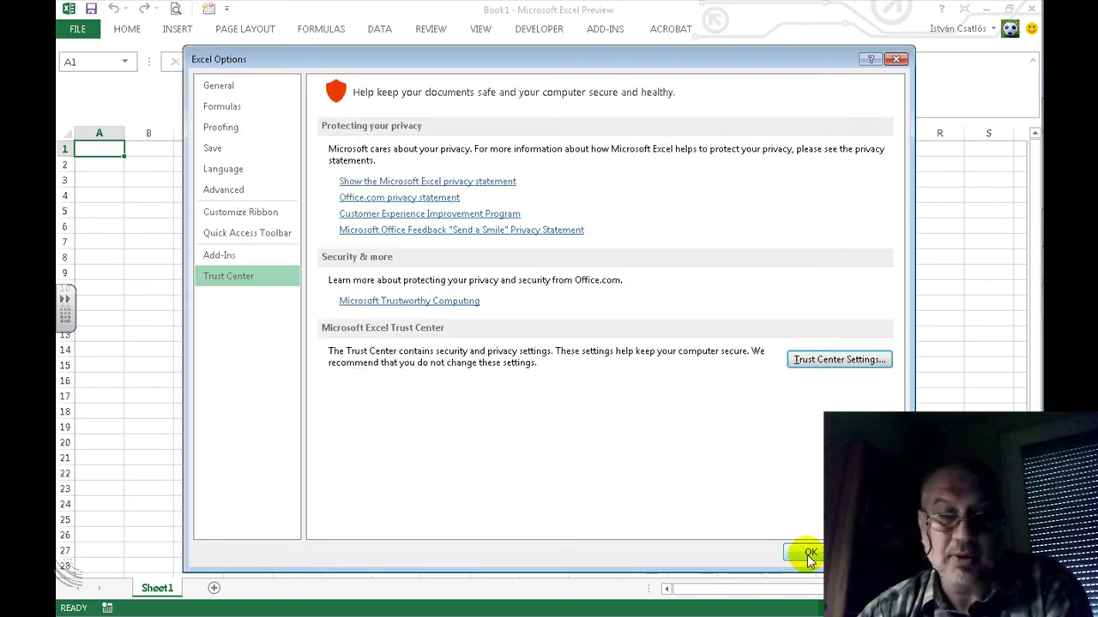
# Close Excel Options back to the workbook, then reopen Options from the FILE view
pyautogui.click(810, 555)
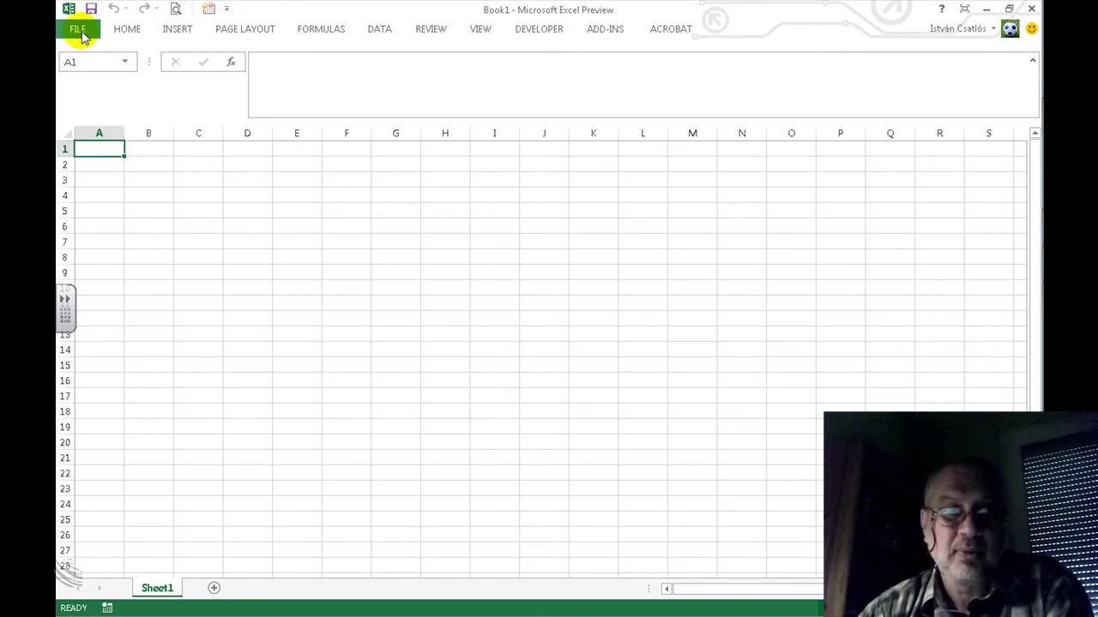
pyautogui.click(82, 33)
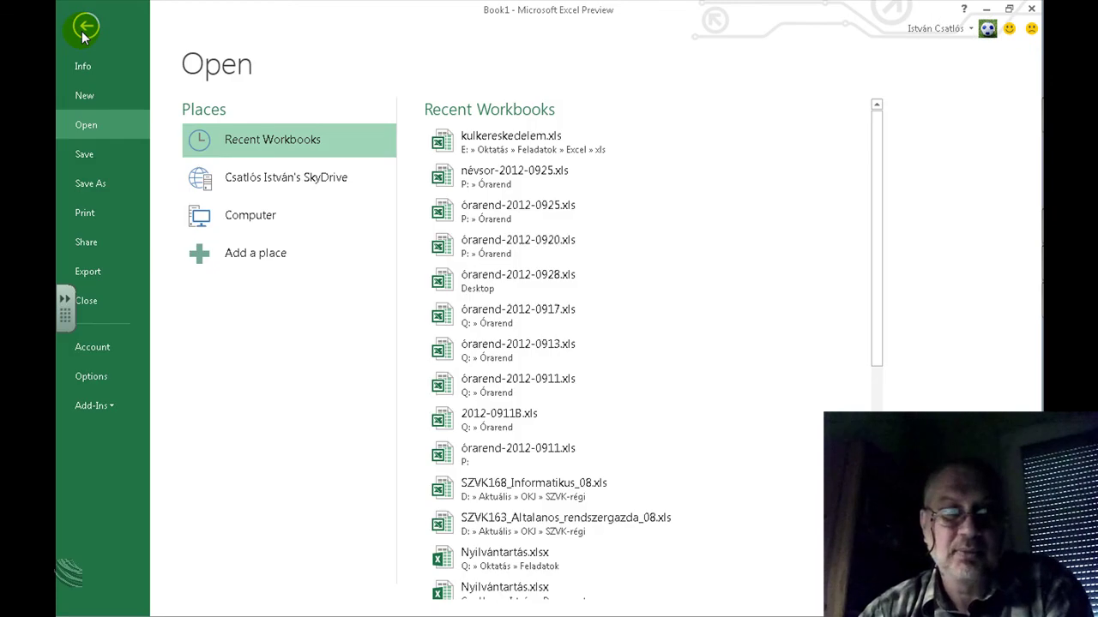
pyautogui.click(100, 383)
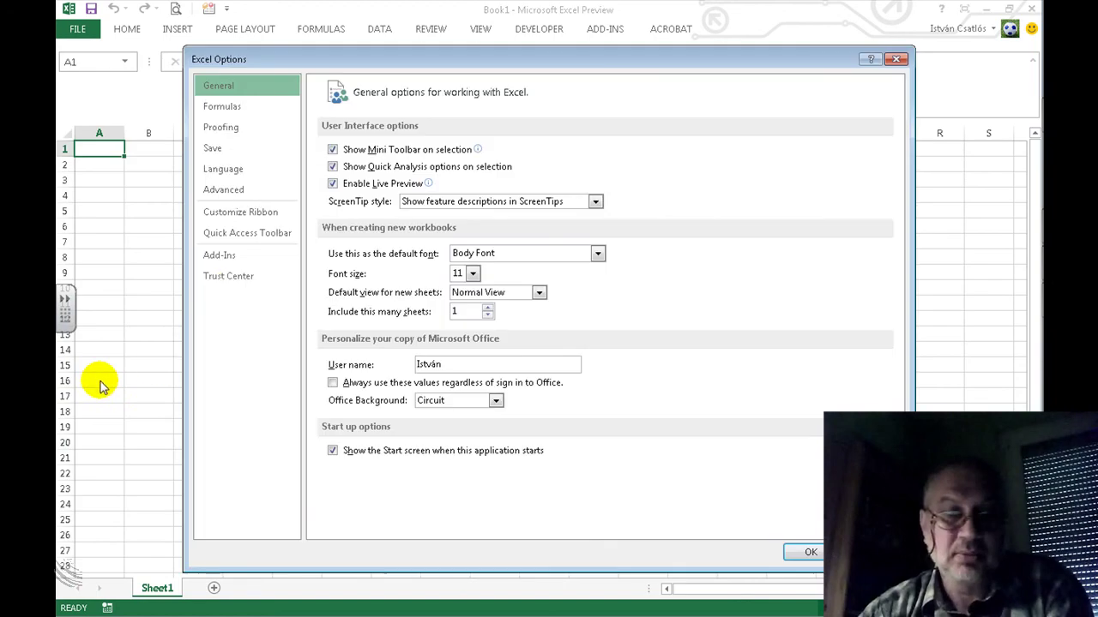
# Verify Enable all macros is still set in Trust Center Macro Settings, then close both dialogs
pyautogui.click(229, 278)
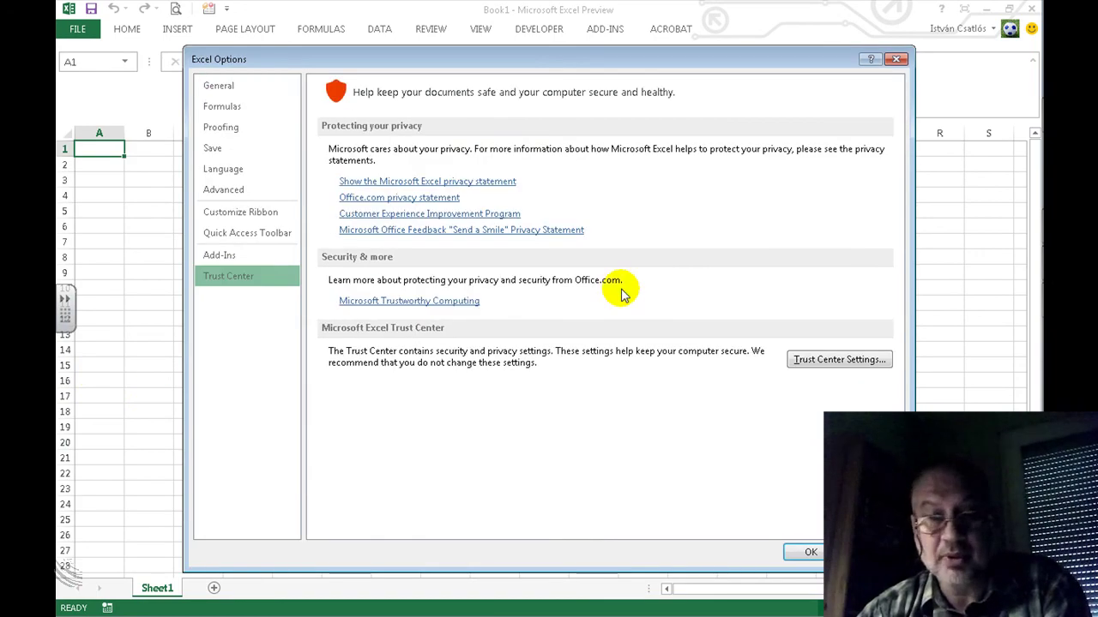
pyautogui.click(829, 357)
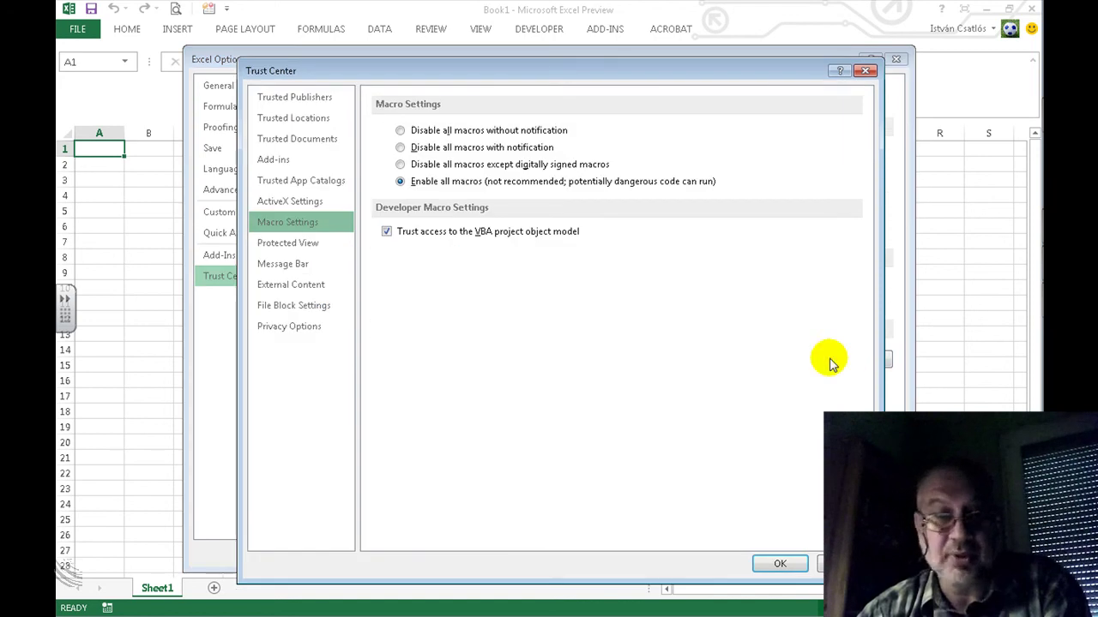
pyautogui.click(319, 228)
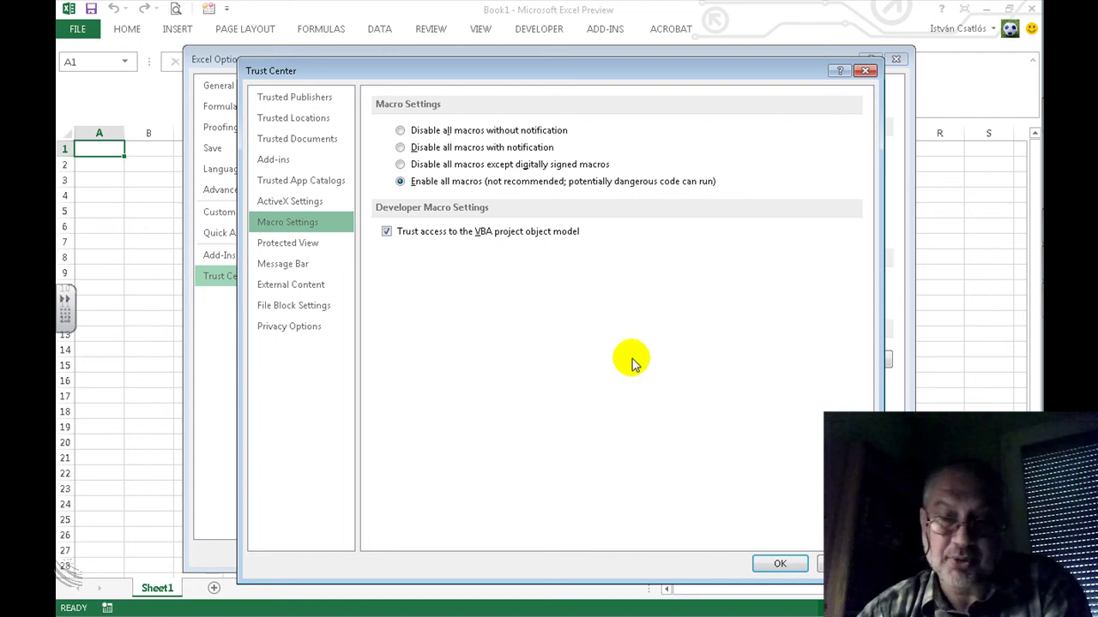
pyautogui.click(771, 565)
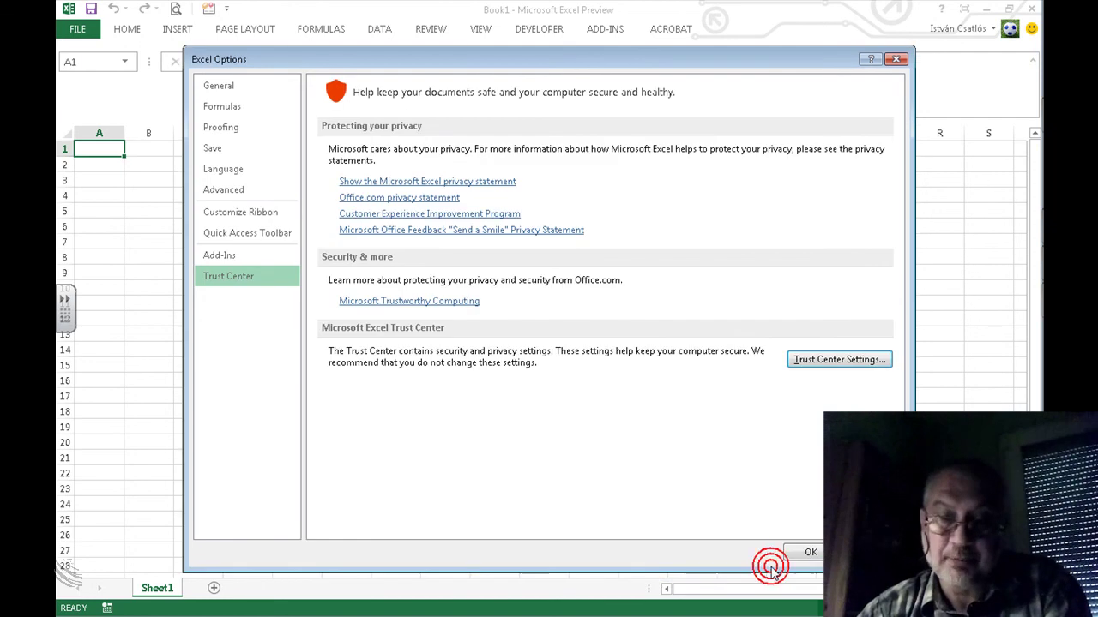
pyautogui.click(801, 555)
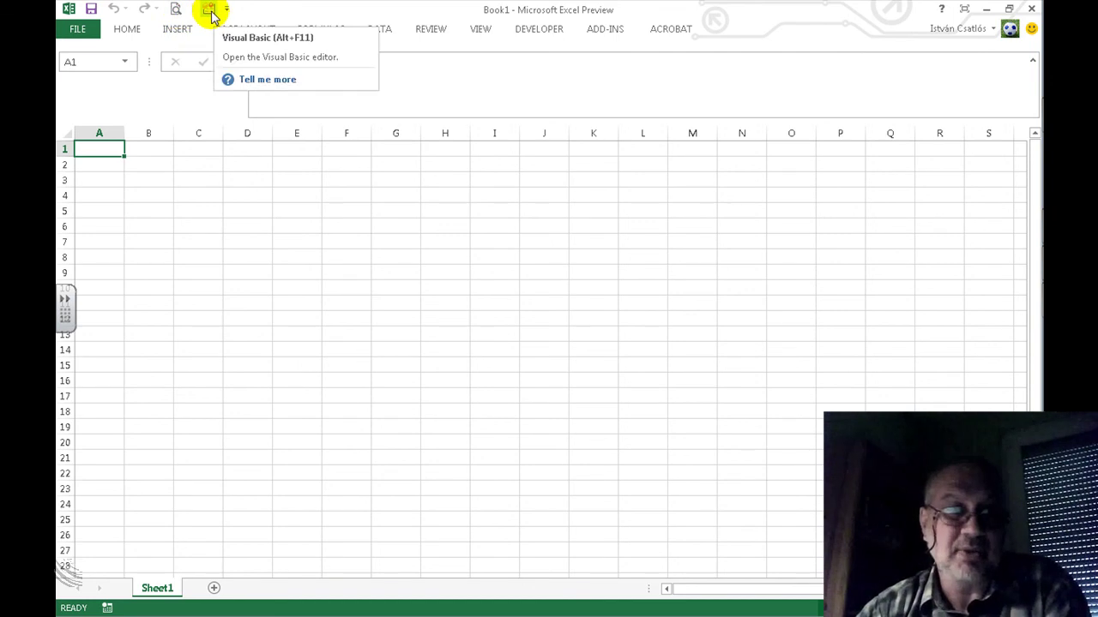
# Open the Visual Basic editor for Book1 from the Quick Access Toolbar, then minimize it
pyautogui.click(210, 11)
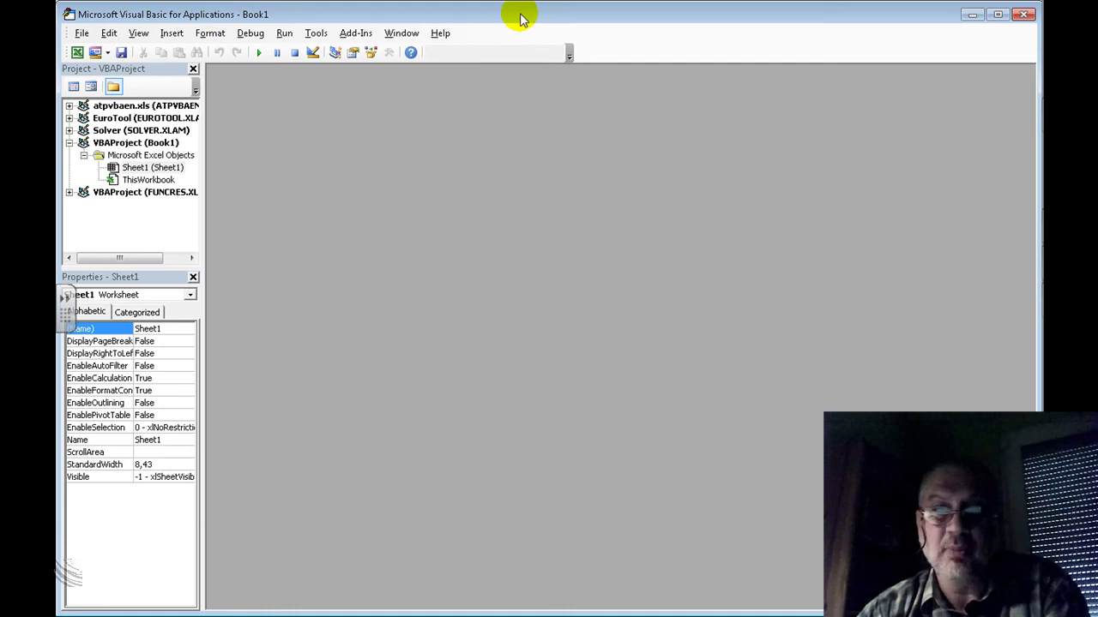
pyautogui.click(973, 17)
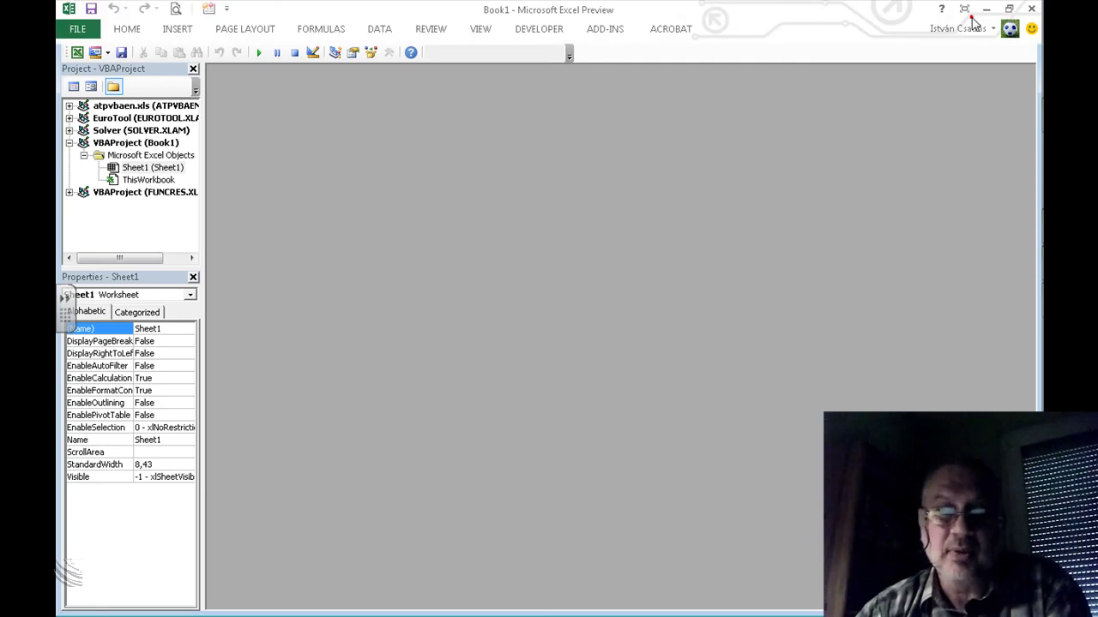